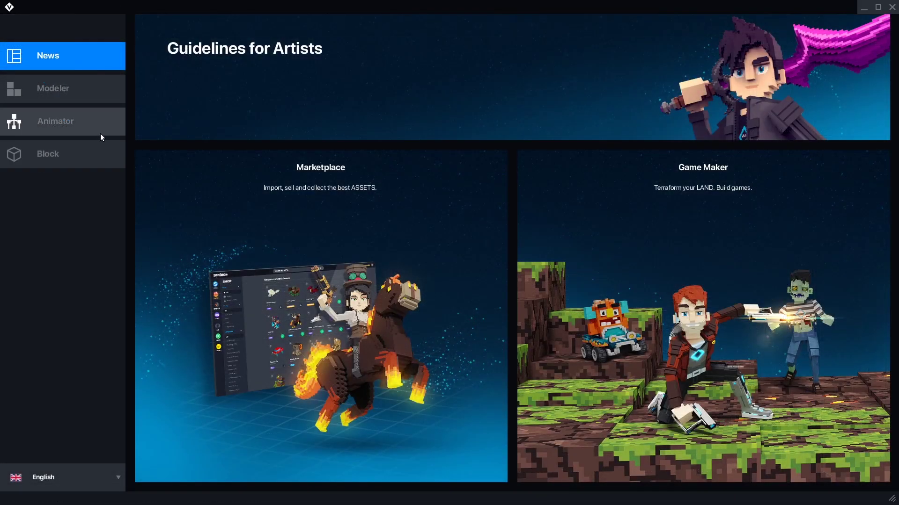
# Create a Small Human animation project from the template, saved to the Desktop
pyautogui.click(101, 134)
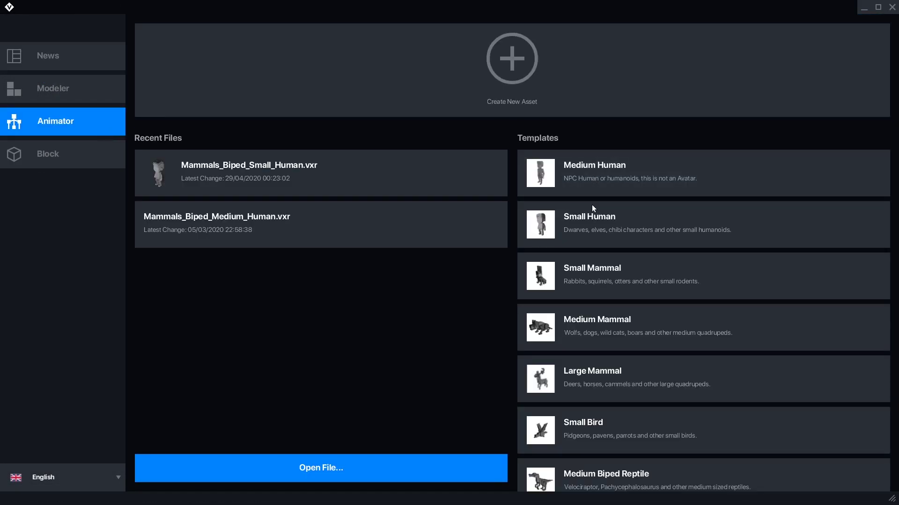
pyautogui.scroll(-2, 633, 408)
pyautogui.scroll(-1, 634, 409)
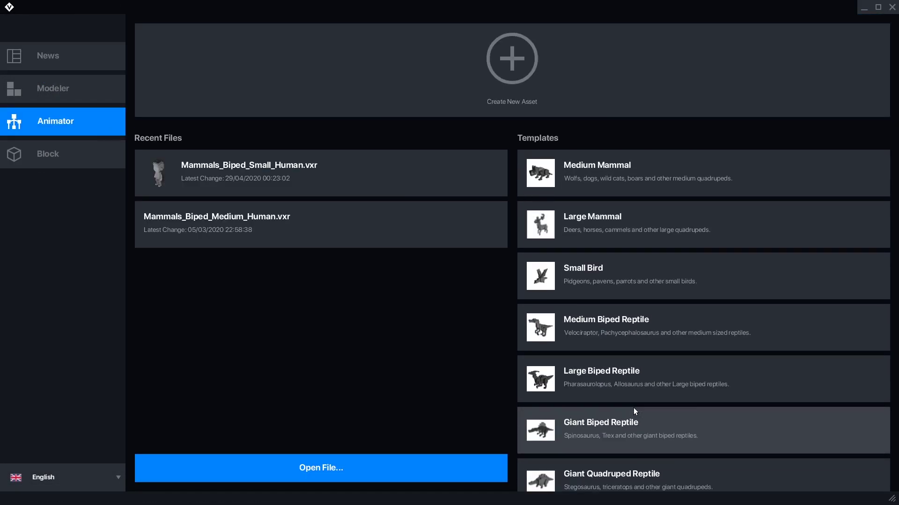
pyautogui.scroll(-1, 634, 409)
pyautogui.scroll(-2, 634, 406)
pyautogui.scroll(-1, 634, 407)
pyautogui.scroll(-1, 717, 423)
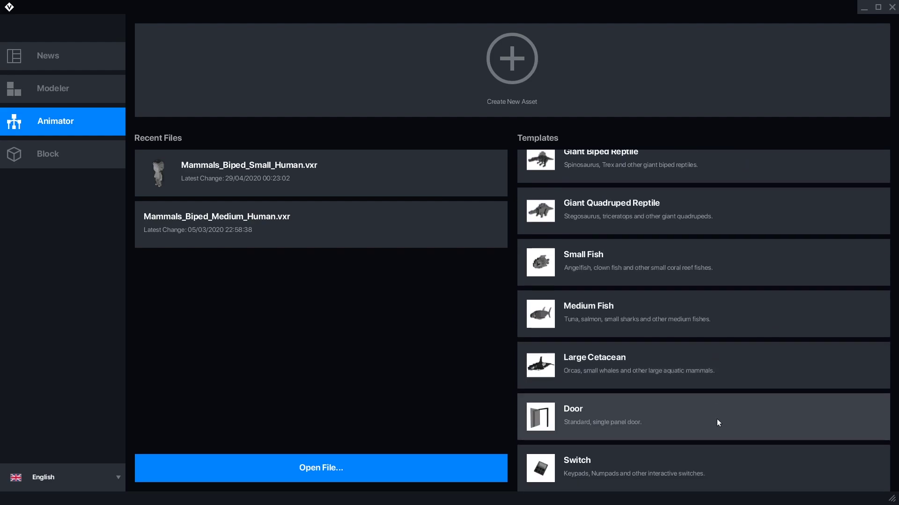
pyautogui.scroll(3, 731, 470)
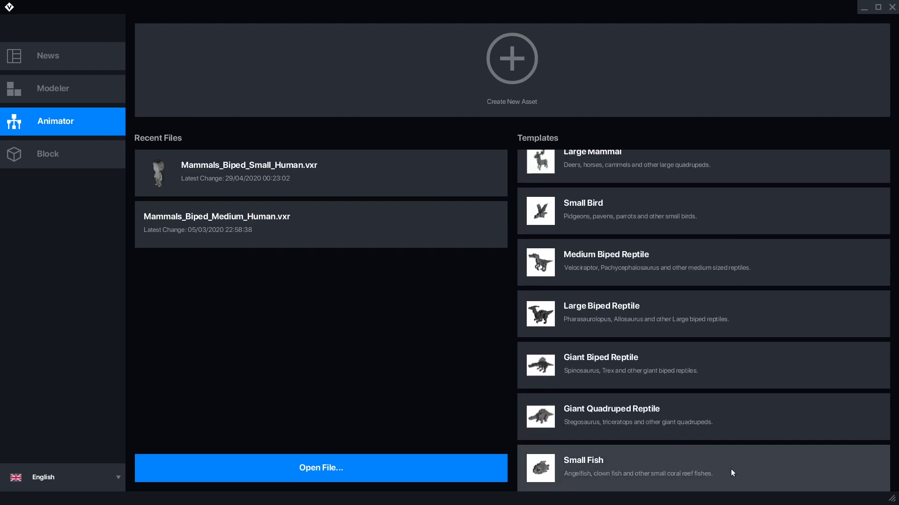
pyautogui.scroll(1, 731, 470)
pyautogui.scroll(2, 731, 465)
pyautogui.scroll(1, 731, 465)
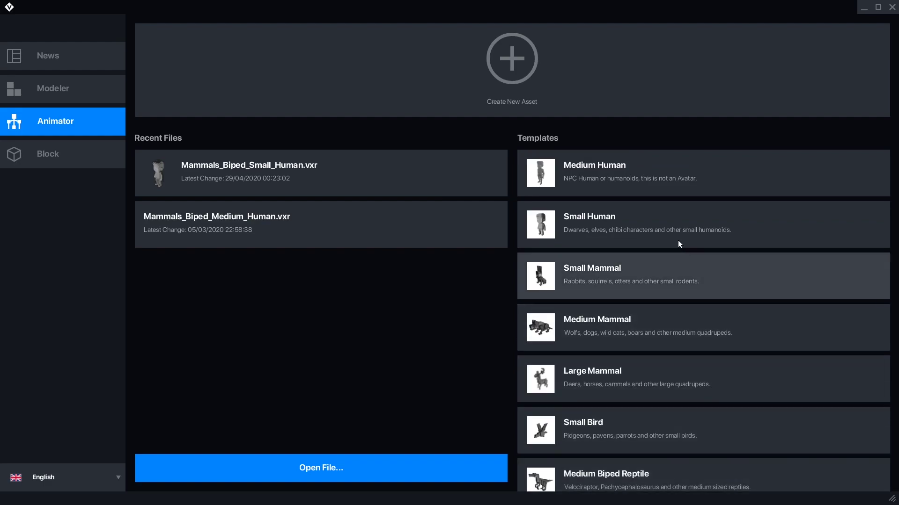
pyautogui.click(665, 222)
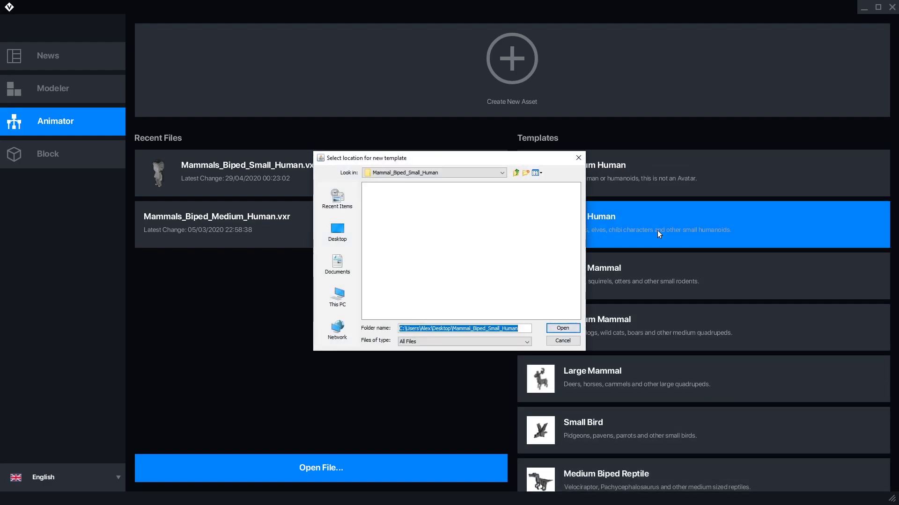
pyautogui.click(515, 173)
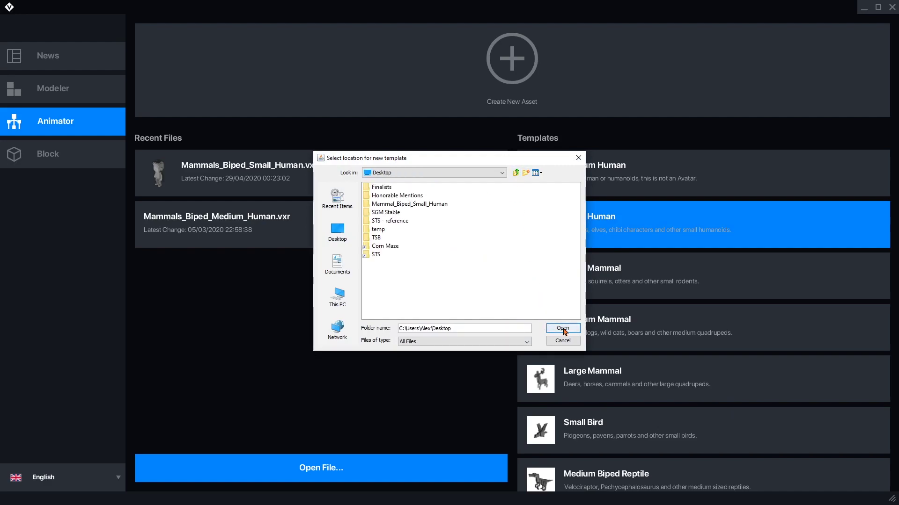
pyautogui.click(562, 329)
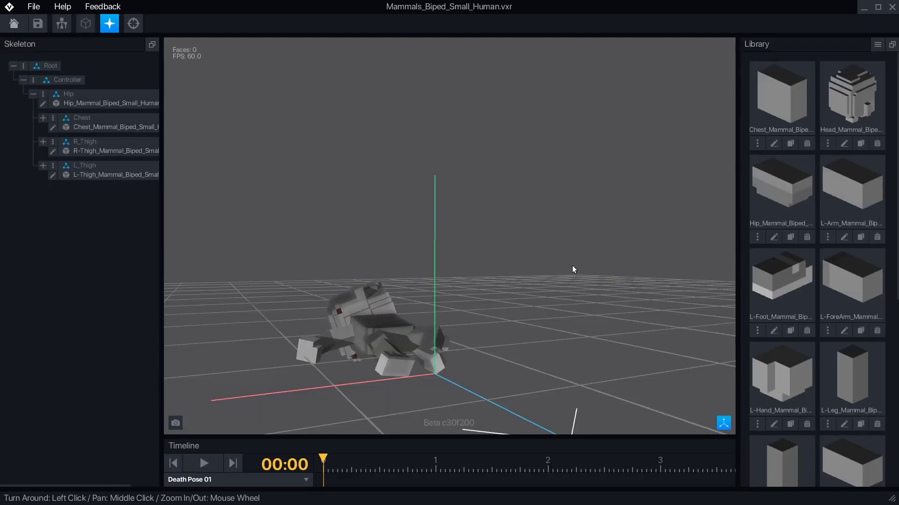
# Check the animation list, keep Death Pose 01, and reset the camera view
pyautogui.click(303, 480)
pyautogui.click(303, 480)
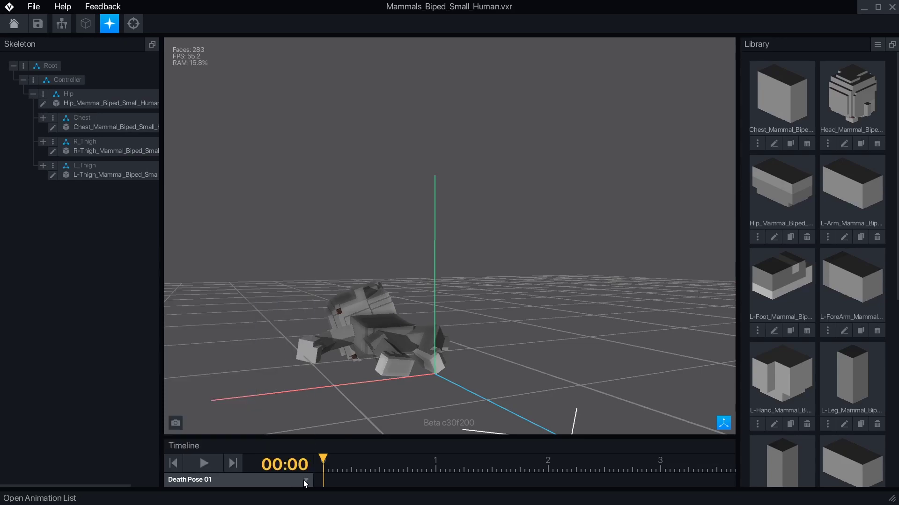
pyautogui.moveTo(473, 252)
pyautogui.mouseDown()
pyautogui.moveTo(459, 155)
pyautogui.moveTo(405, 181)
pyautogui.mouseUp()
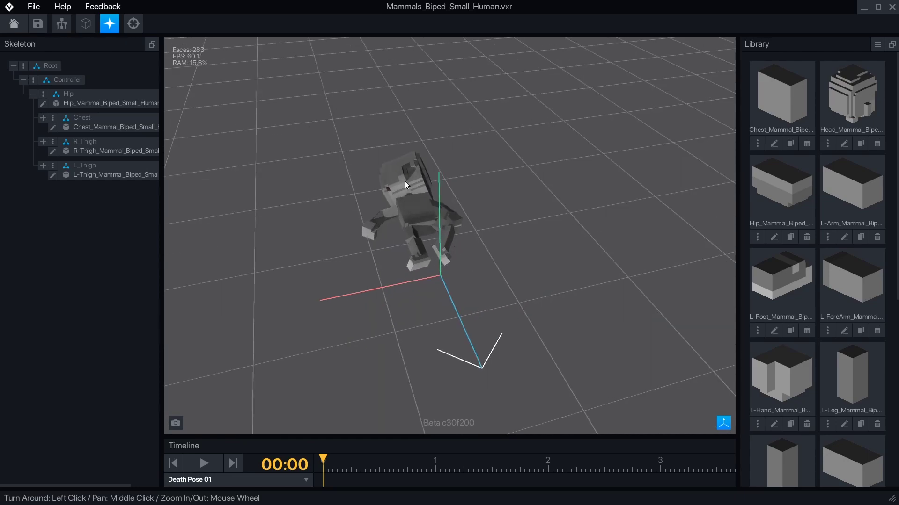
pyautogui.click(133, 31)
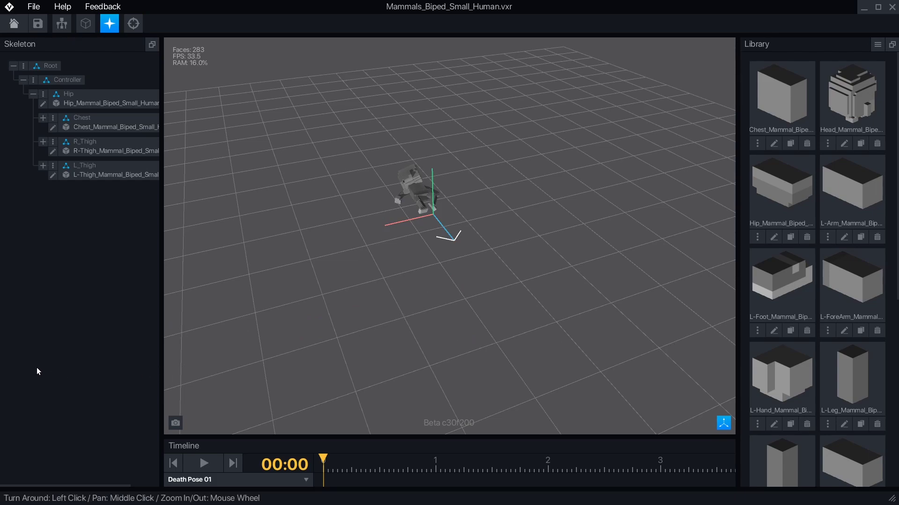
# Expand the L_Thigh, R_Thigh and Chest bones and show part bounding boxes
pyautogui.click(42, 166)
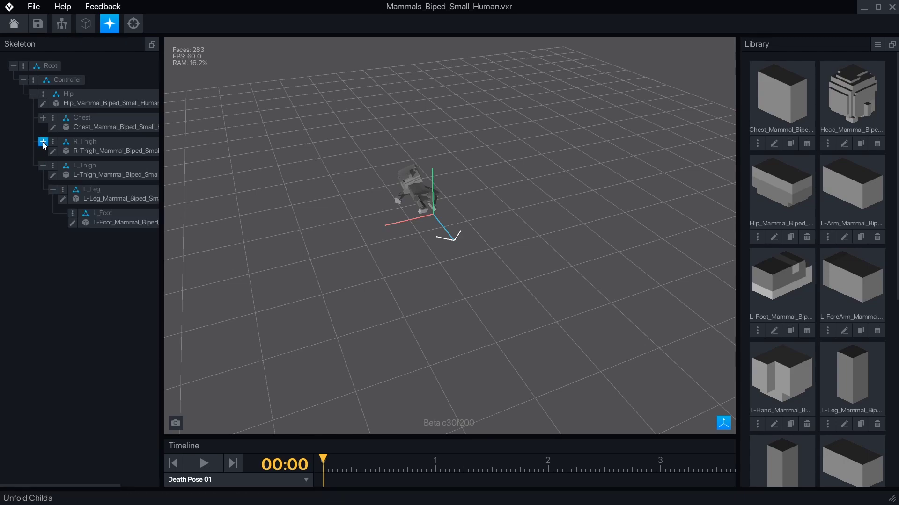
pyautogui.click(43, 142)
pyautogui.click(43, 118)
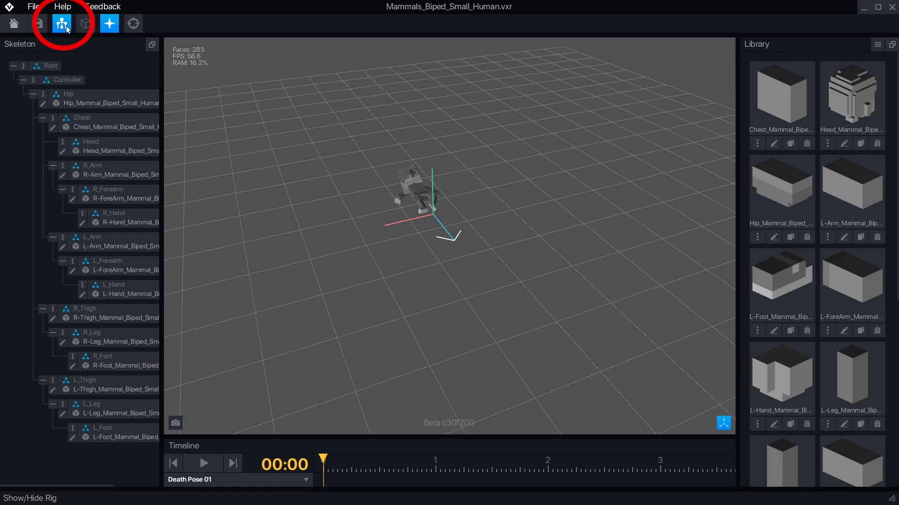
pyautogui.scroll(2, 444, 222)
pyautogui.scroll(2, 435, 204)
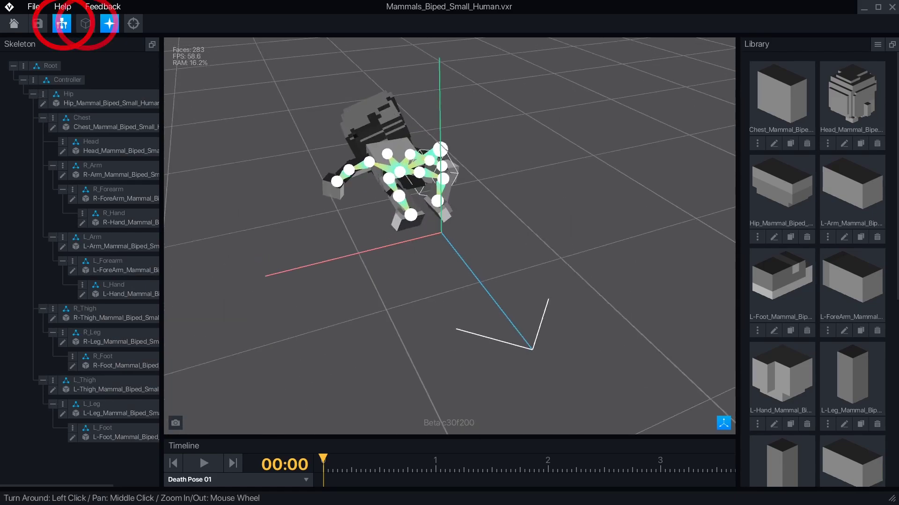
pyautogui.scroll(2, 423, 173)
pyautogui.click(86, 24)
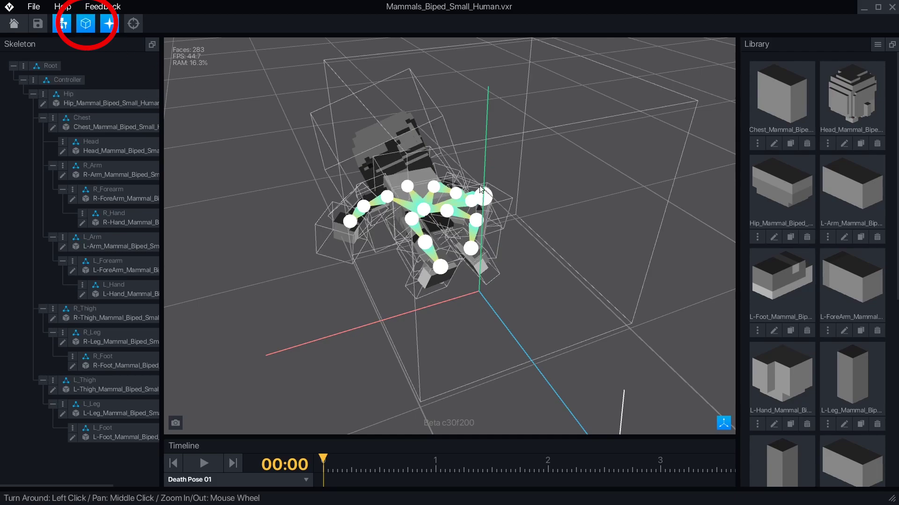
pyautogui.moveTo(449, 232); pyautogui.dragTo(816, 146)
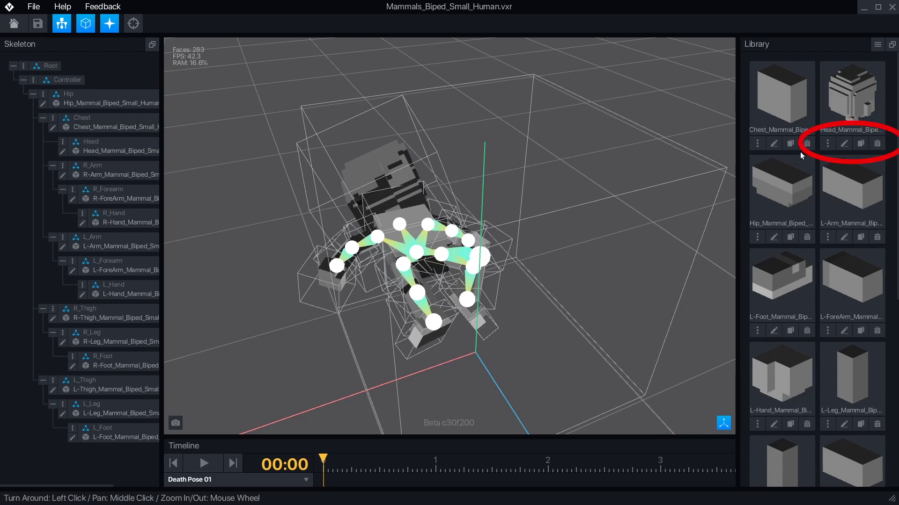
# Attach a duplicated Head model to the Head bone, preview Taunt 01, then edit the head
pyautogui.click(863, 147)
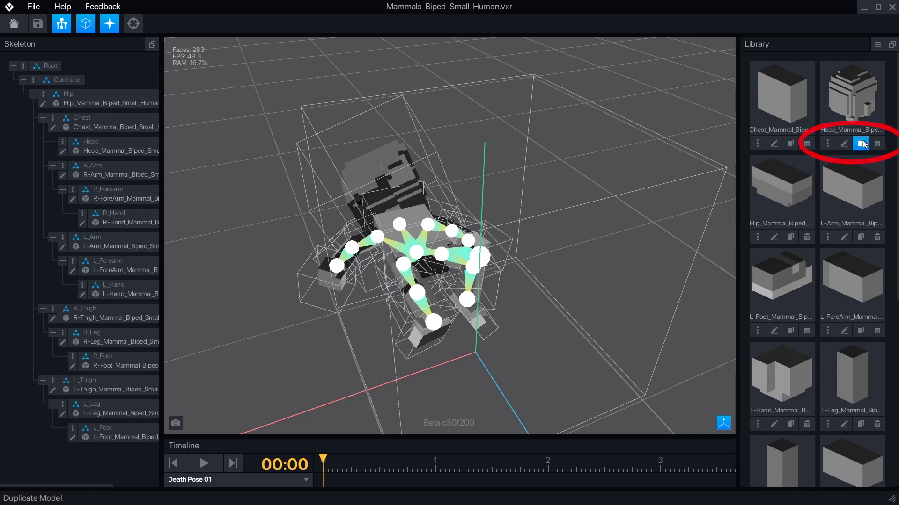
pyautogui.moveTo(853, 425); pyautogui.dragTo(116, 154)
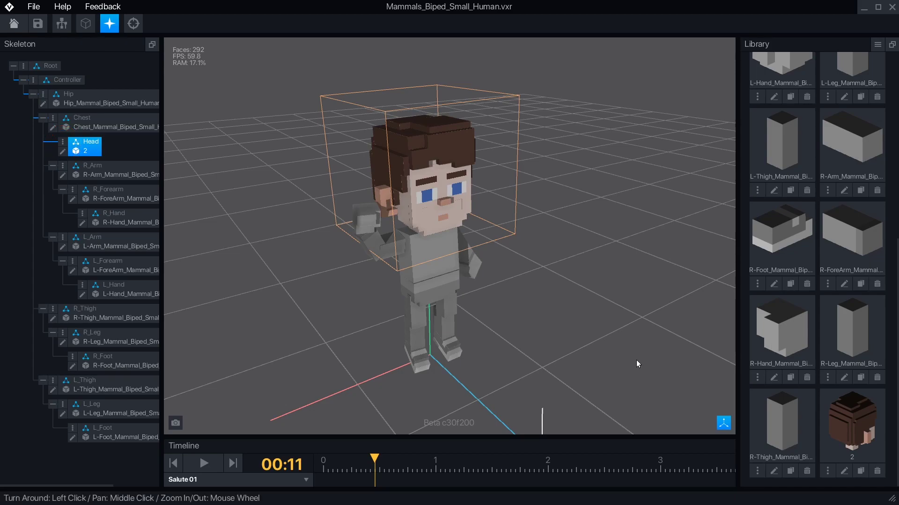
pyautogui.click(266, 481)
pyautogui.click(214, 411)
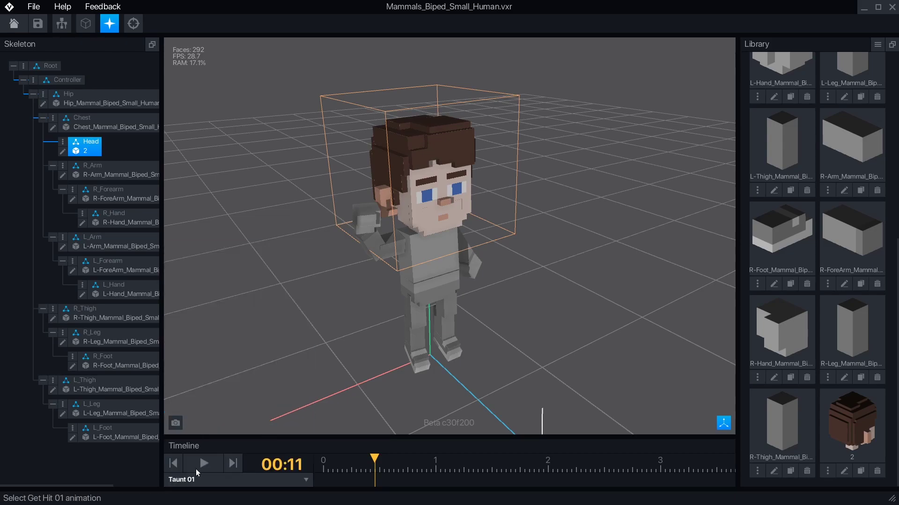
pyautogui.click(204, 469)
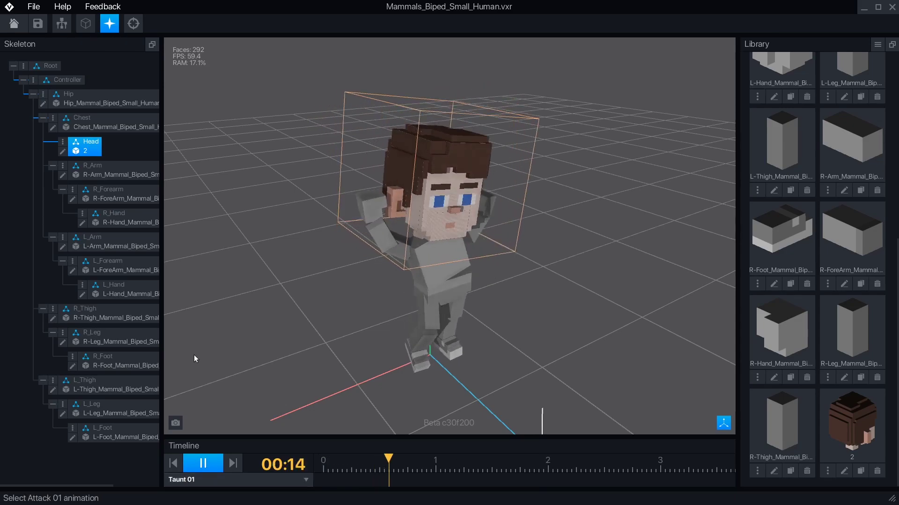
pyautogui.click(62, 154)
# Hide the wall grid, floor grid and axis lines around the head model
pyautogui.moveTo(299, 289)
pyautogui.mouseDown()
pyautogui.moveTo(310, 284)
pyautogui.moveTo(313, 293)
pyautogui.moveTo(303, 323)
pyautogui.moveTo(340, 357)
pyautogui.mouseUp()
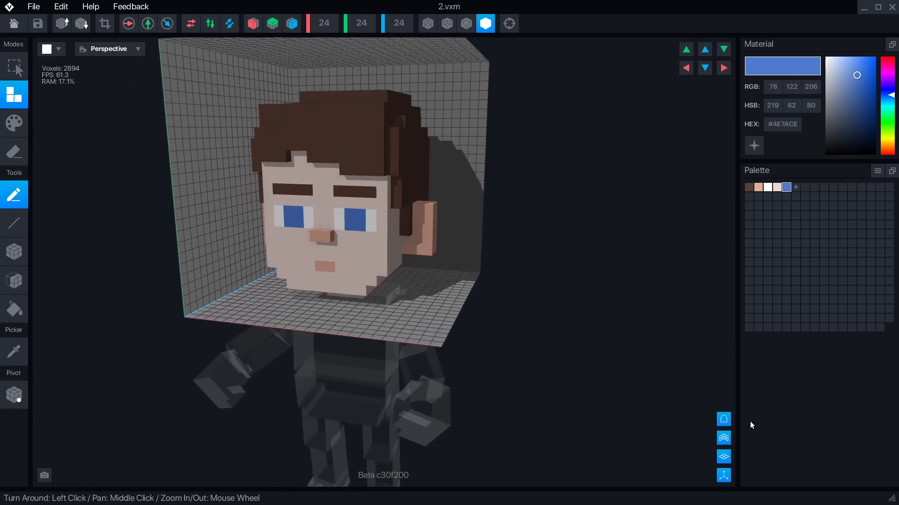
pyautogui.click(724, 439)
pyautogui.click(724, 476)
pyautogui.click(724, 458)
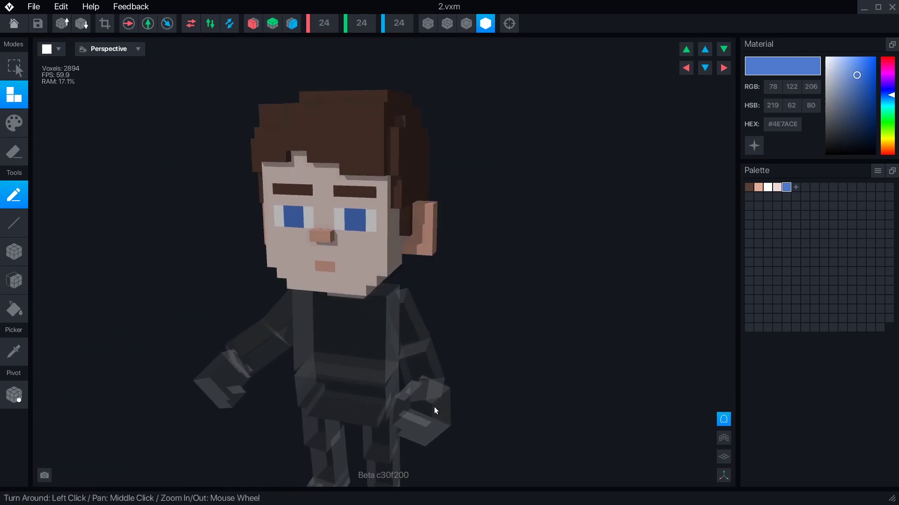
pyautogui.scroll(-3, 435, 411)
pyautogui.moveTo(343, 349); pyautogui.dragTo(94, 133)
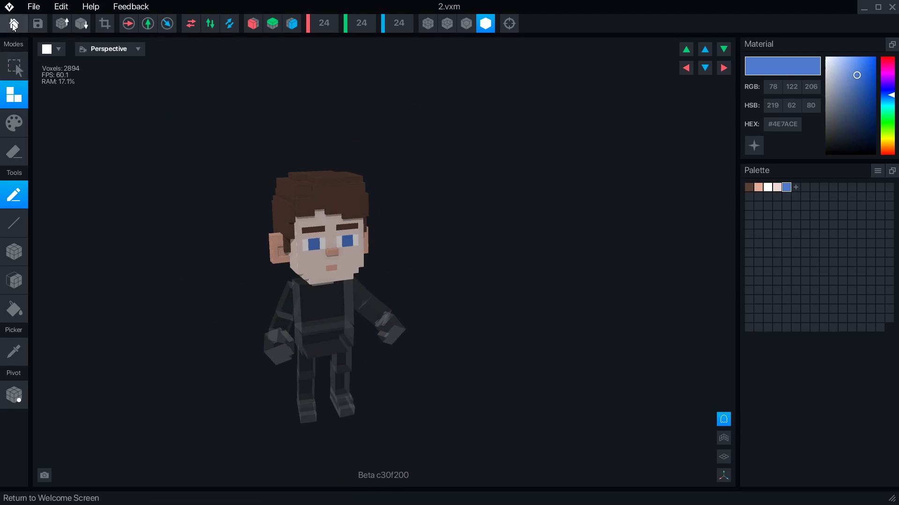
# Dismiss the save prompt, then mix a light skin pink and paint parts of the face
pyautogui.click(13, 25)
pyautogui.click(452, 184)
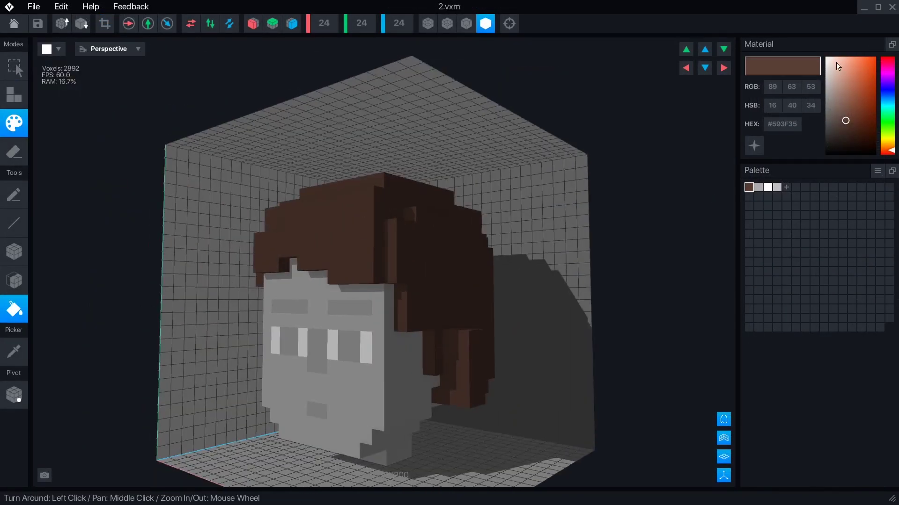
pyautogui.click(767, 187)
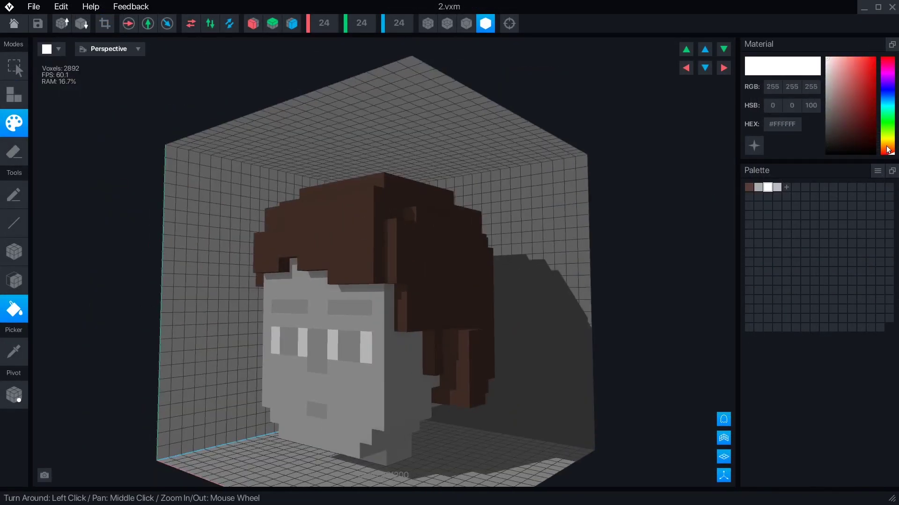
pyautogui.moveTo(773, 199); pyautogui.dragTo(876, 157)
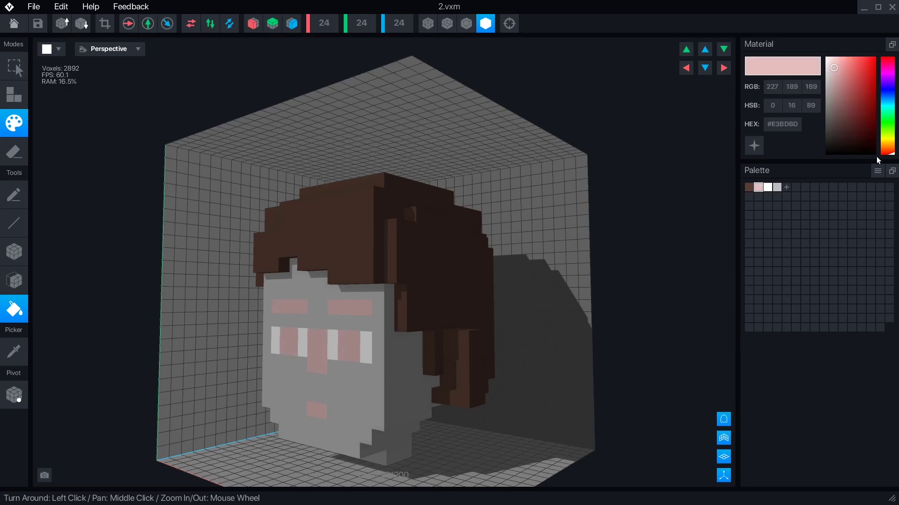
pyautogui.click(777, 186)
pyautogui.click(835, 67)
# Box-fill the face region with skin pink and close the head model
pyautogui.click(758, 186)
pyautogui.press('b')
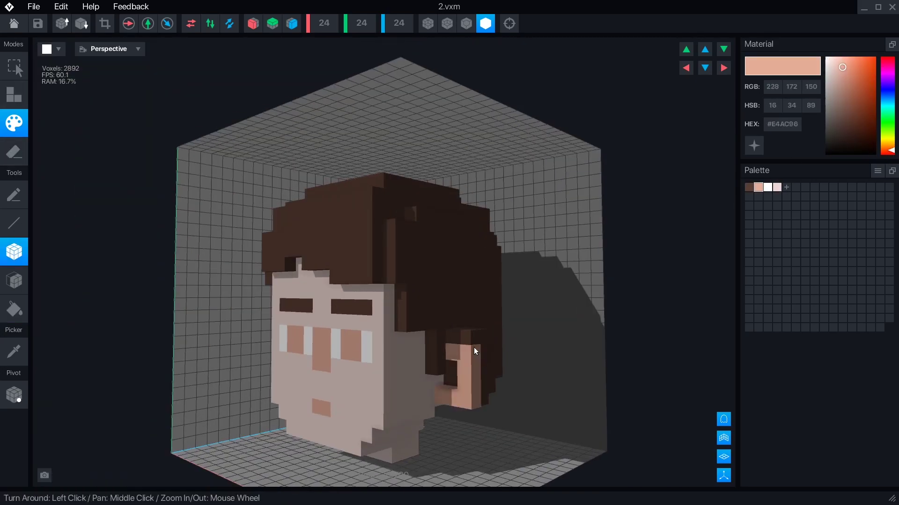
pyautogui.moveTo(474, 348)
pyautogui.mouseDown()
pyautogui.moveTo(150, 338)
pyautogui.moveTo(42, 308)
pyautogui.mouseUp()
pyautogui.click(14, 194)
pyautogui.scroll(3, 330, 338)
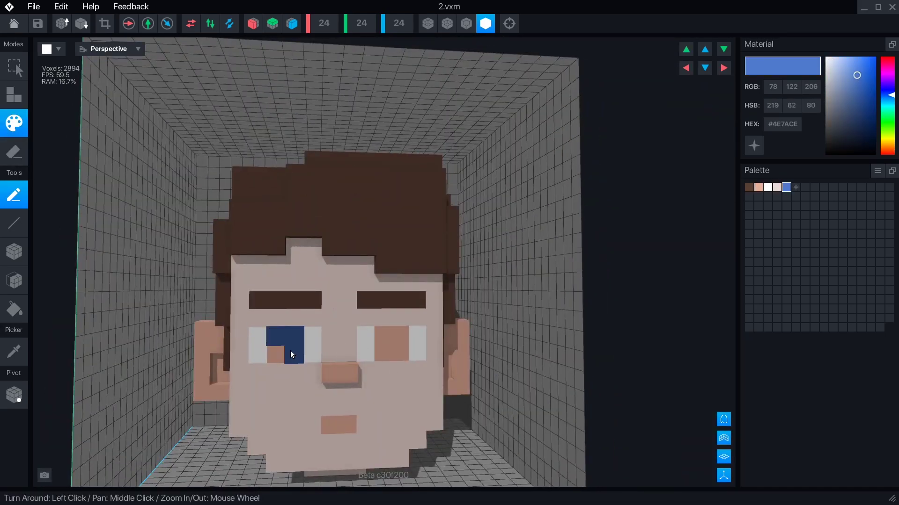
pyautogui.scroll(-5, 396, 341)
pyautogui.moveTo(396, 340)
pyautogui.mouseDown()
pyautogui.moveTo(447, 372)
pyautogui.moveTo(236, 181)
pyautogui.mouseUp()
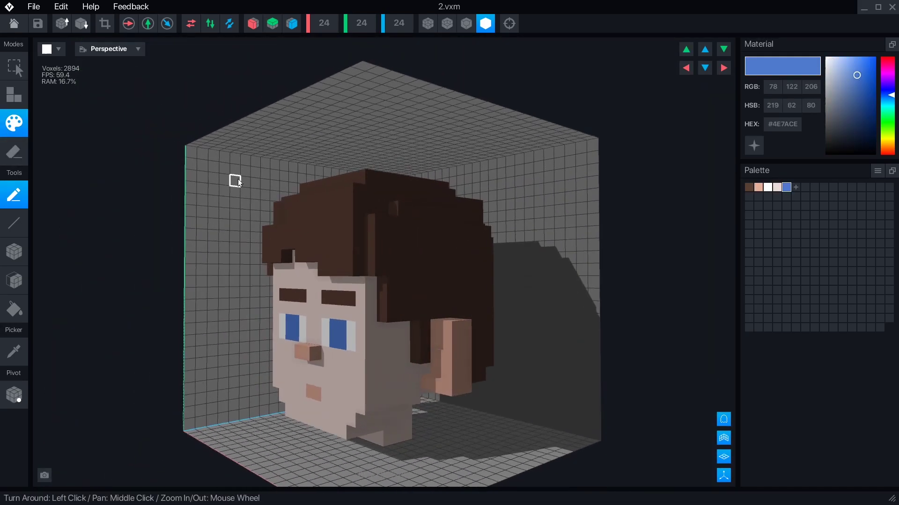
pyautogui.moveTo(613, 263); pyautogui.dragTo(392, 283)
pyautogui.click(9, 32)
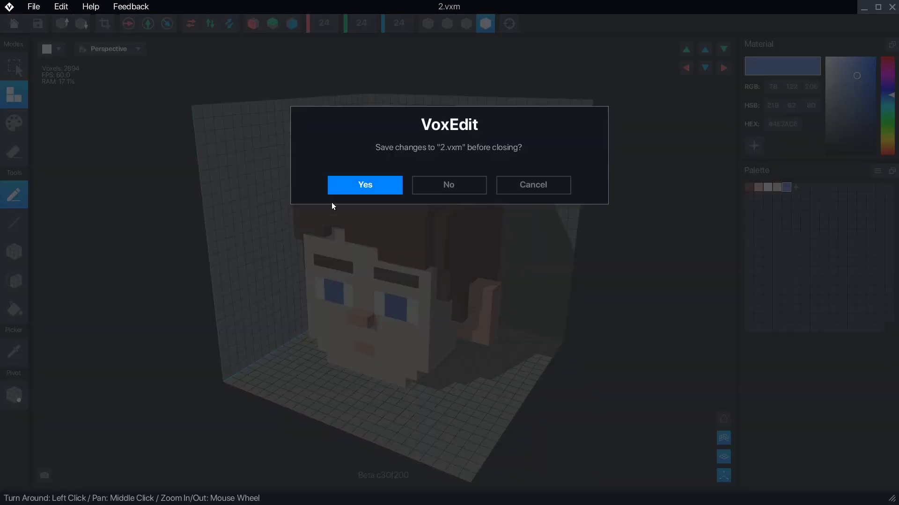
# Save the head, load the PNG palette into the chest model, and fill it yellow-green
pyautogui.click(374, 184)
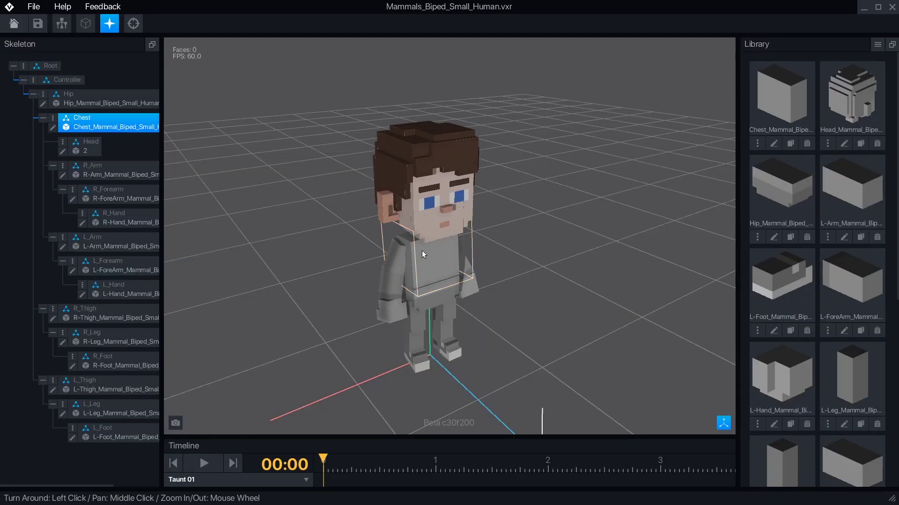
pyautogui.click(55, 128)
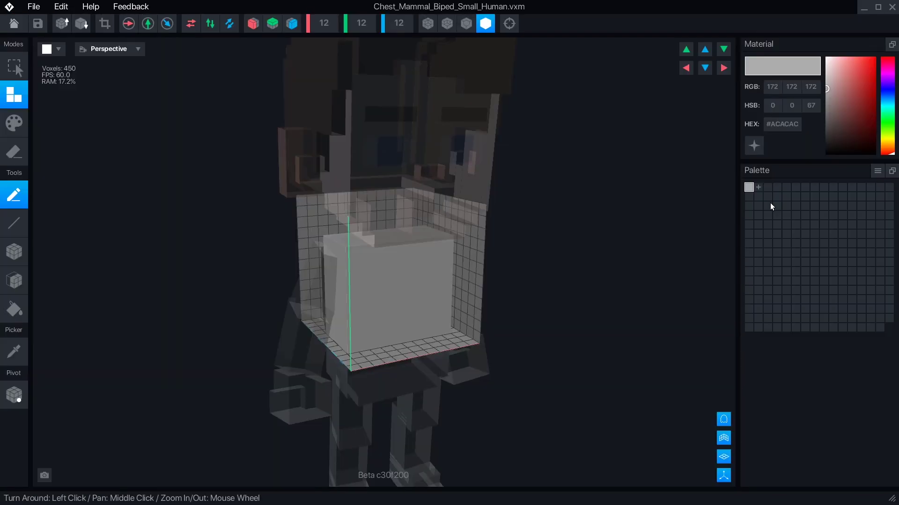
pyautogui.click(878, 173)
pyautogui.click(847, 192)
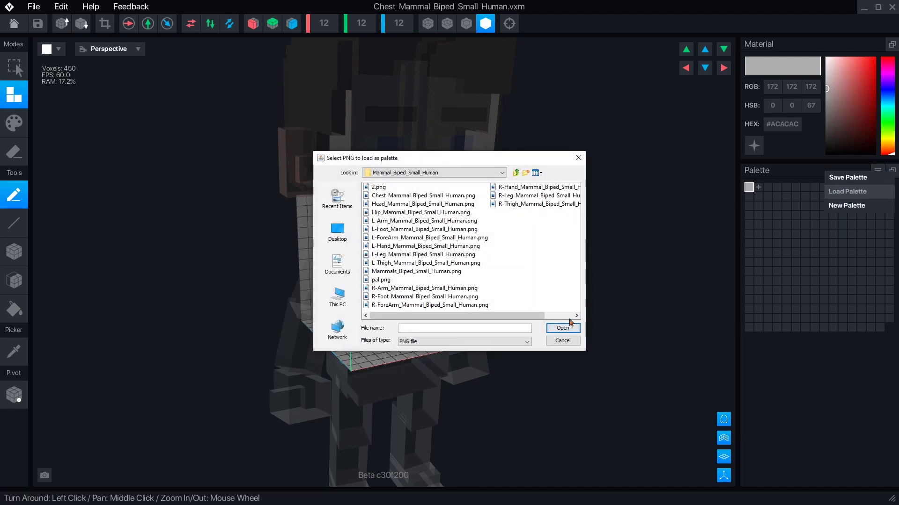
pyautogui.doubleClick(379, 281)
pyautogui.moveTo(890, 106); pyautogui.dragTo(892, 140)
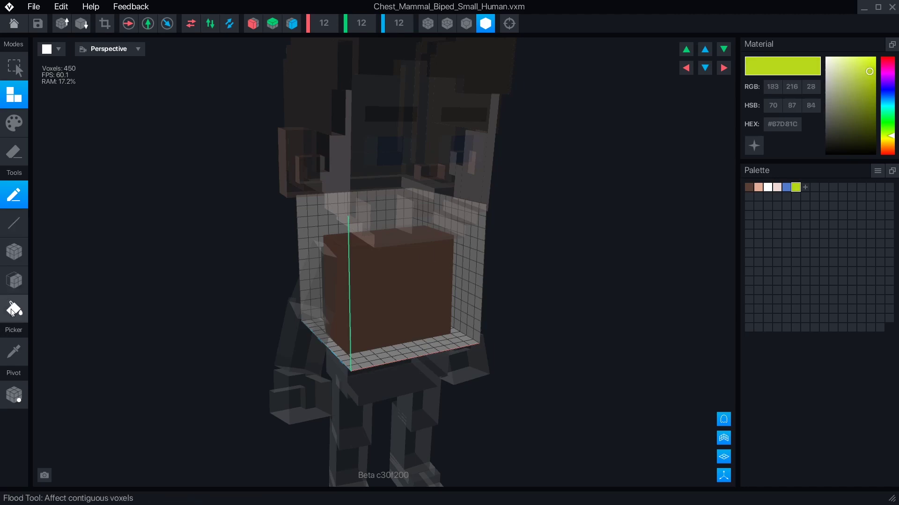
pyautogui.click(417, 313)
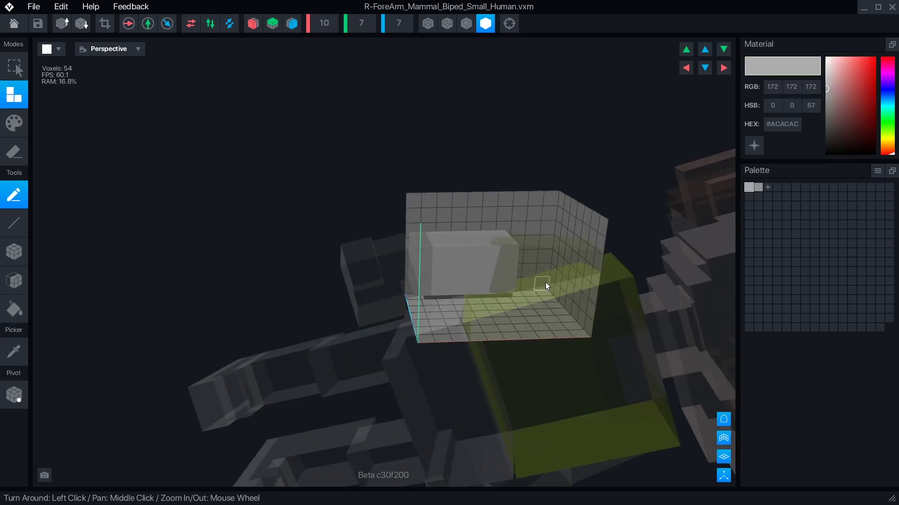
# Move the right forearm's pivot along the X axis in two drags
pyautogui.moveTo(545, 282); pyautogui.dragTo(486, 247)
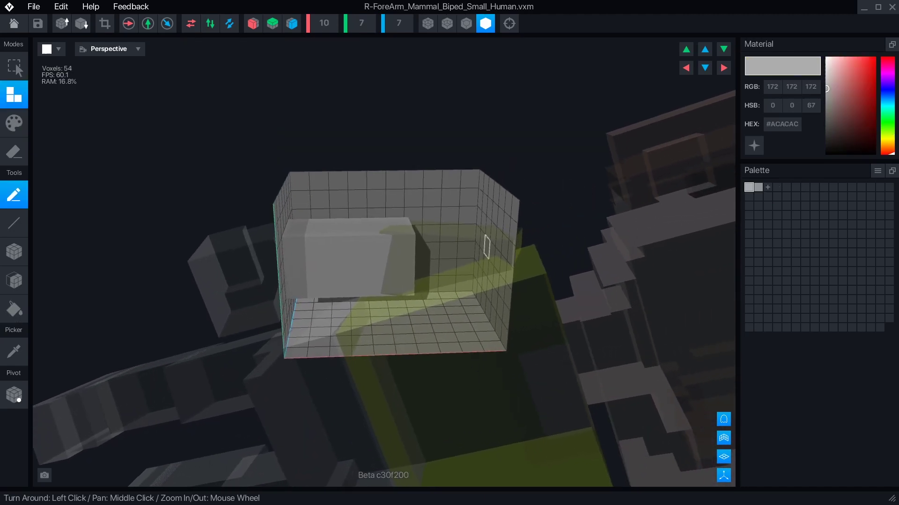
pyautogui.click(5, 406)
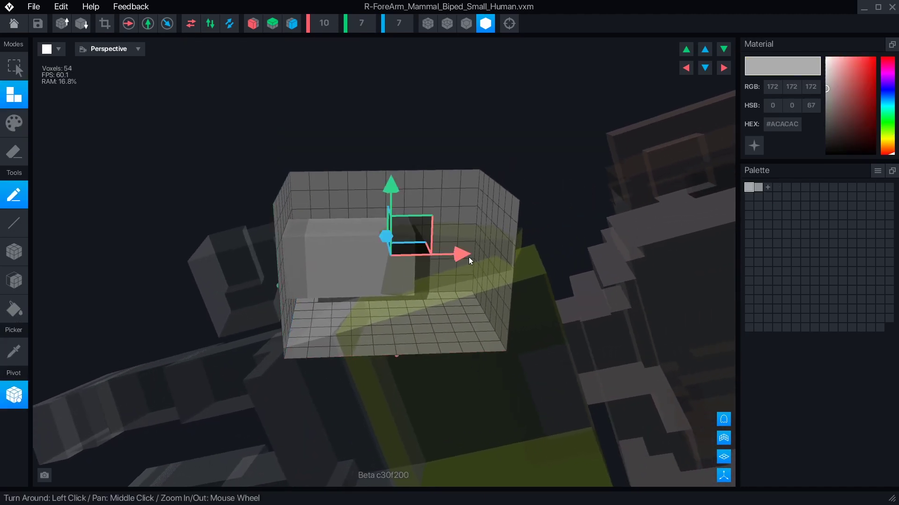
pyautogui.moveTo(454, 259); pyautogui.dragTo(494, 261)
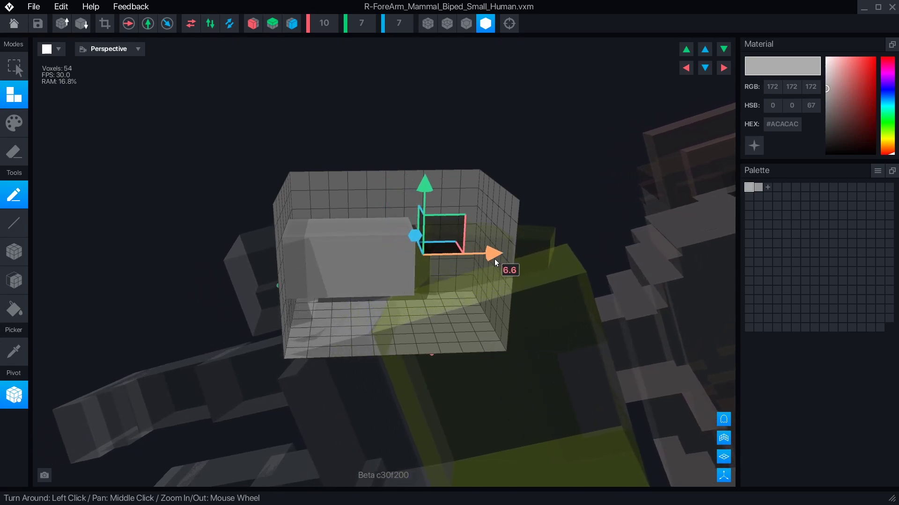
pyautogui.moveTo(494, 259)
pyautogui.mouseDown()
pyautogui.moveTo(564, 262)
pyautogui.moveTo(534, 266)
pyautogui.mouseUp()
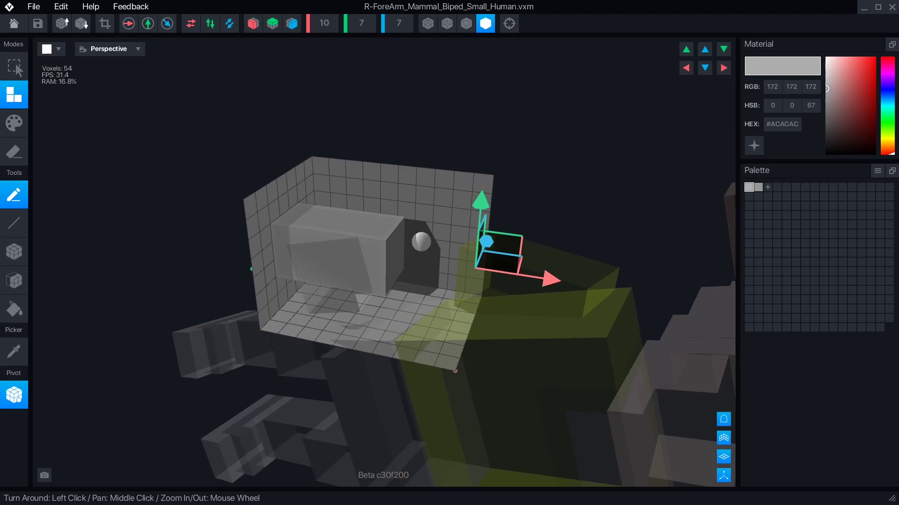
pyautogui.click(14, 280)
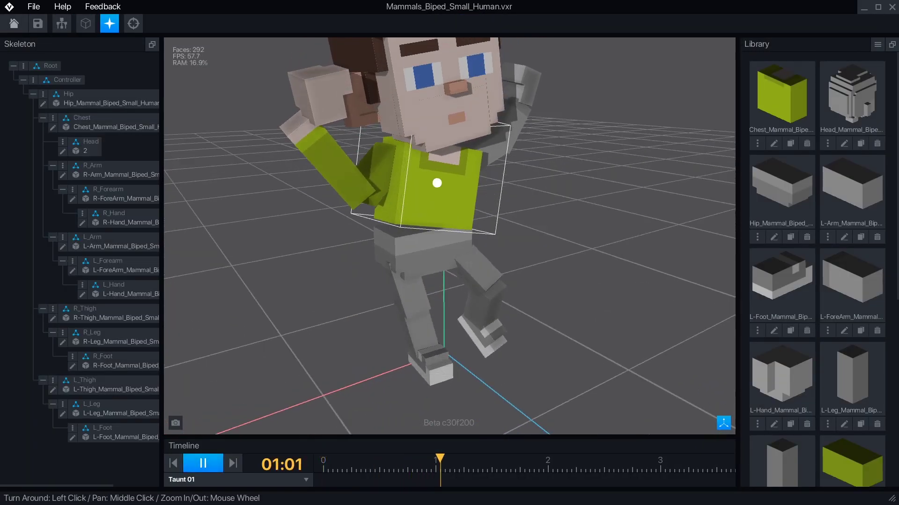
# Orbit around the character playing Taunt 01 and open the animation list
pyautogui.moveTo(437, 183)
pyautogui.mouseDown()
pyautogui.moveTo(449, 181)
pyautogui.moveTo(330, 389)
pyautogui.mouseUp()
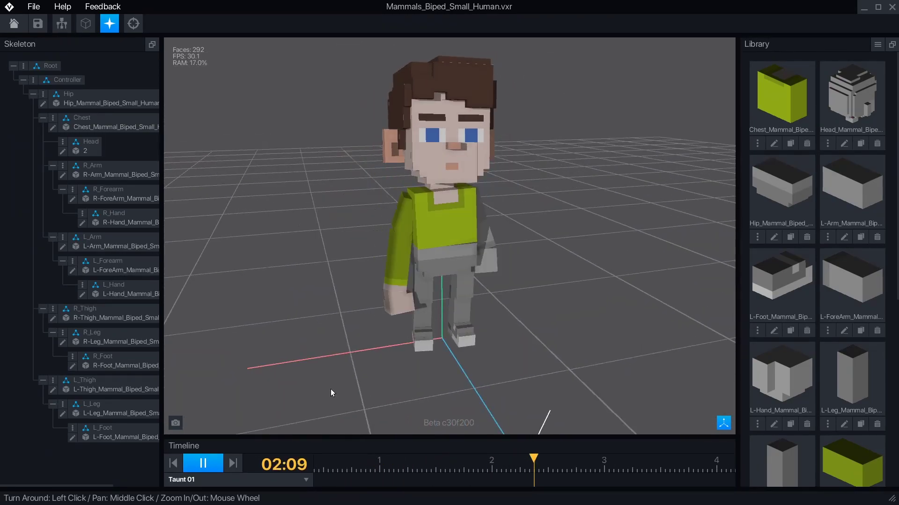
pyautogui.click(254, 481)
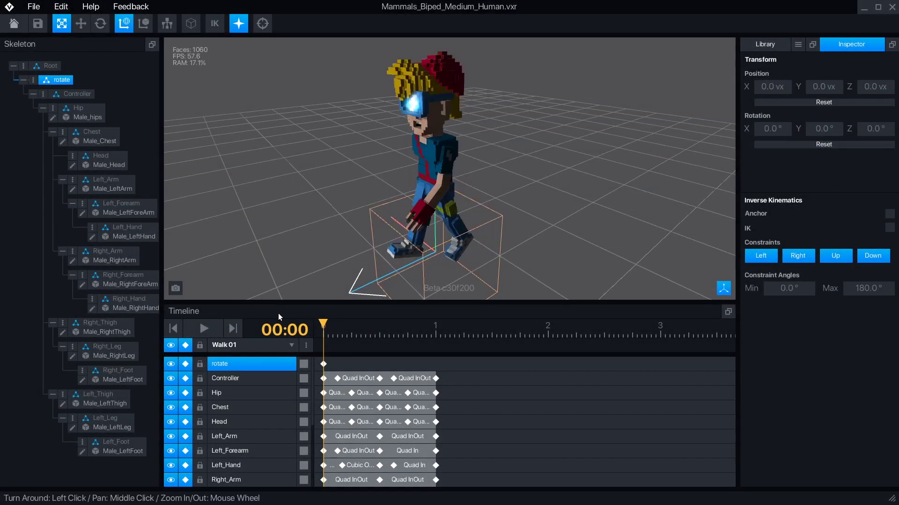
# Deselect the rotate bone, play Walk 01, and orbit around the walking Medium Human
pyautogui.click(295, 307)
pyautogui.click(217, 335)
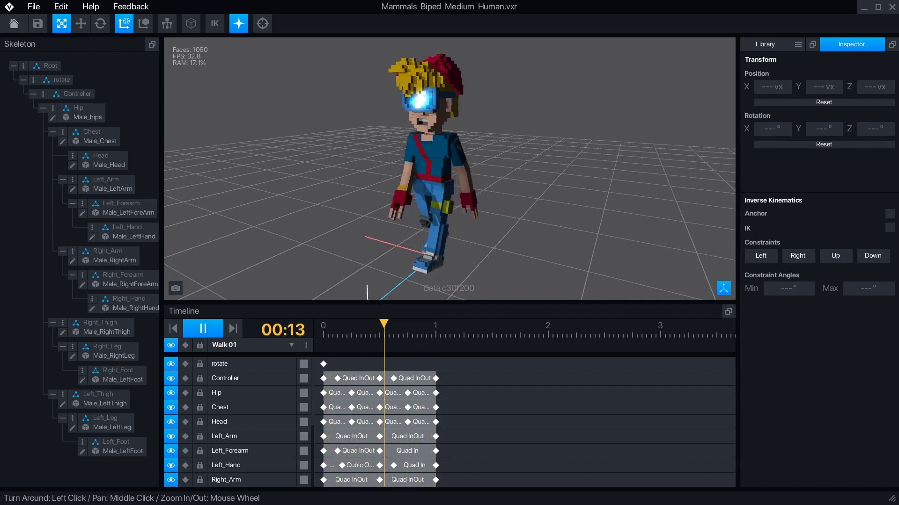
pyautogui.moveTo(632, 231); pyautogui.dragTo(492, 224)
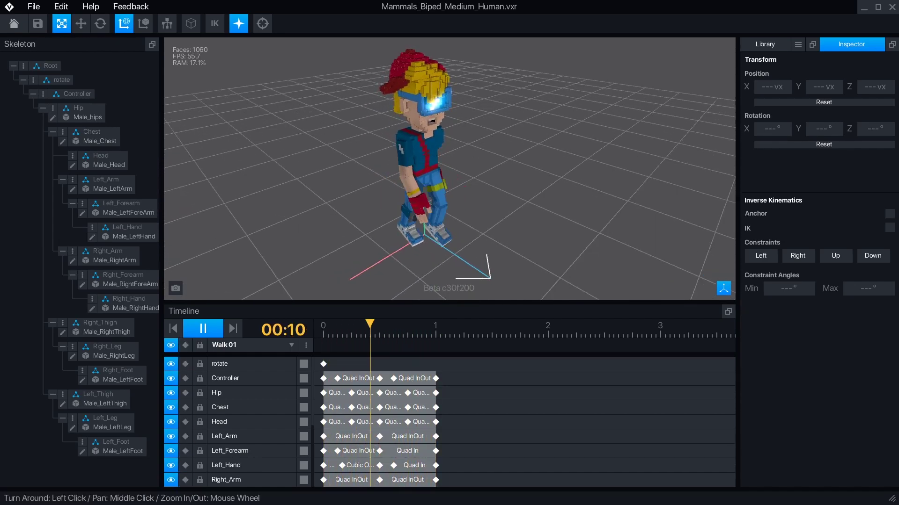
pyautogui.moveTo(426, 141)
pyautogui.mouseDown()
pyautogui.moveTo(427, 180)
pyautogui.moveTo(379, 180)
pyautogui.mouseUp()
pyautogui.scroll(2, 427, 181)
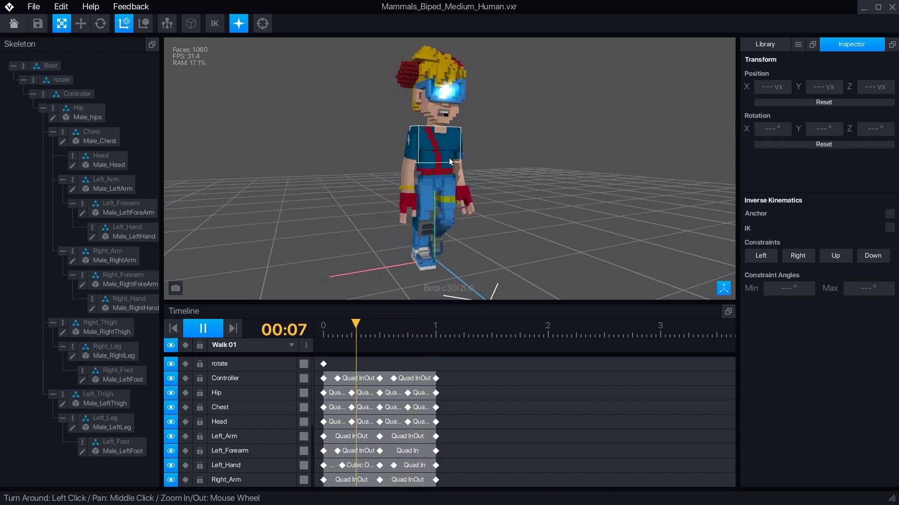
pyautogui.moveTo(439, 169); pyautogui.dragTo(463, 161)
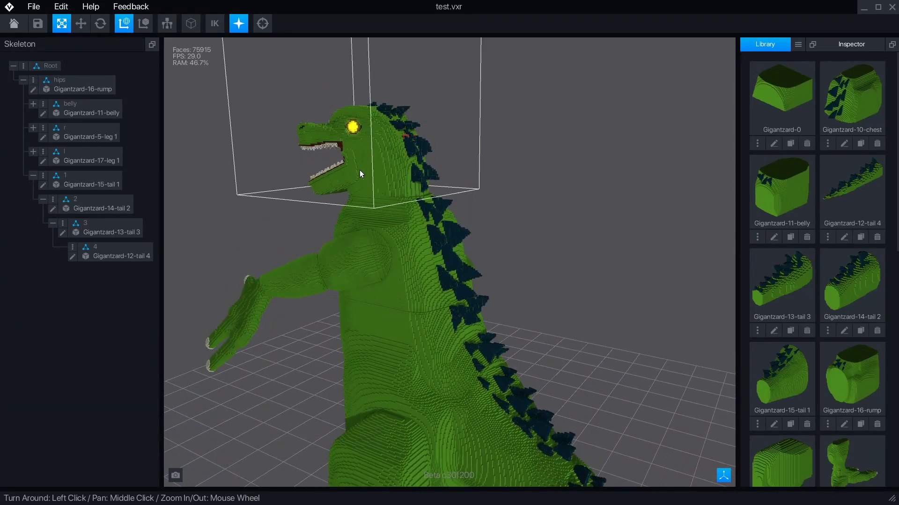
# View the green Gigantzard dinosaur from several angles and select one of its body parts
pyautogui.moveTo(371, 172)
pyautogui.mouseDown()
pyautogui.moveTo(383, 175)
pyautogui.moveTo(369, 176)
pyautogui.mouseUp()
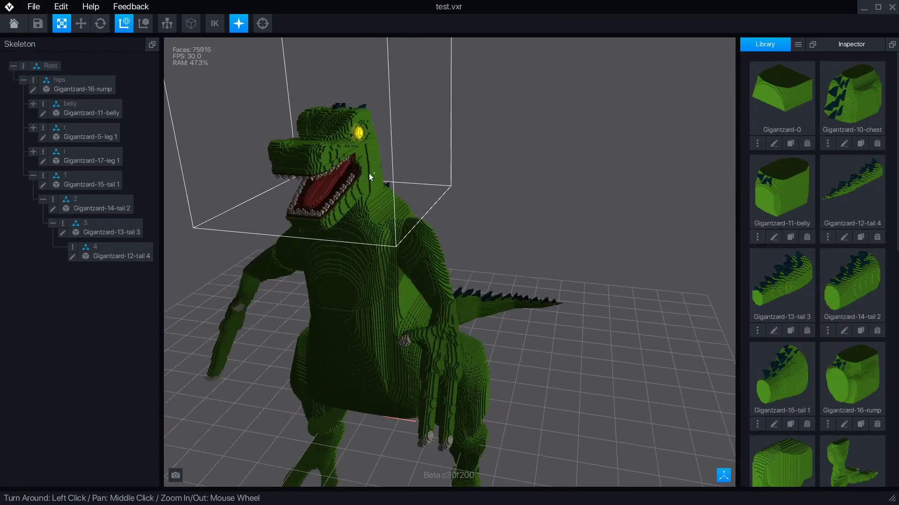
pyautogui.moveTo(549, 342); pyautogui.dragTo(520, 330)
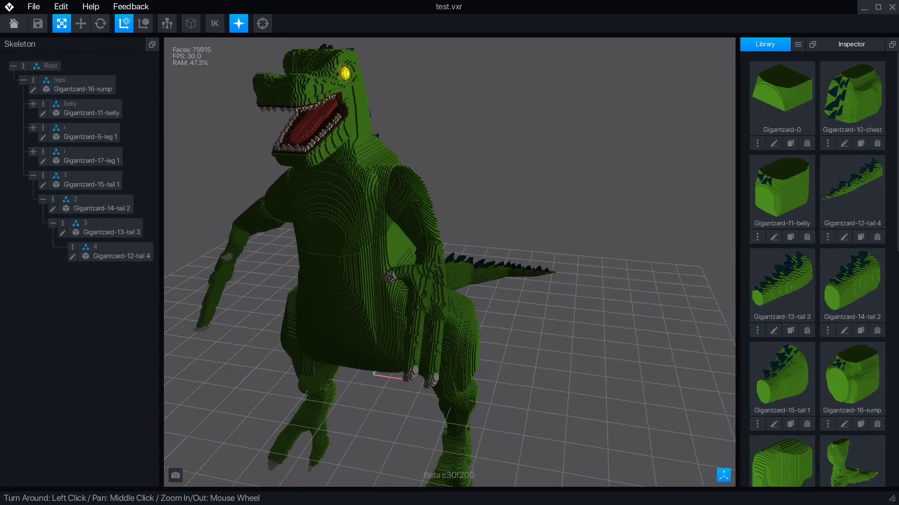
pyautogui.scroll(-3, 555, 343)
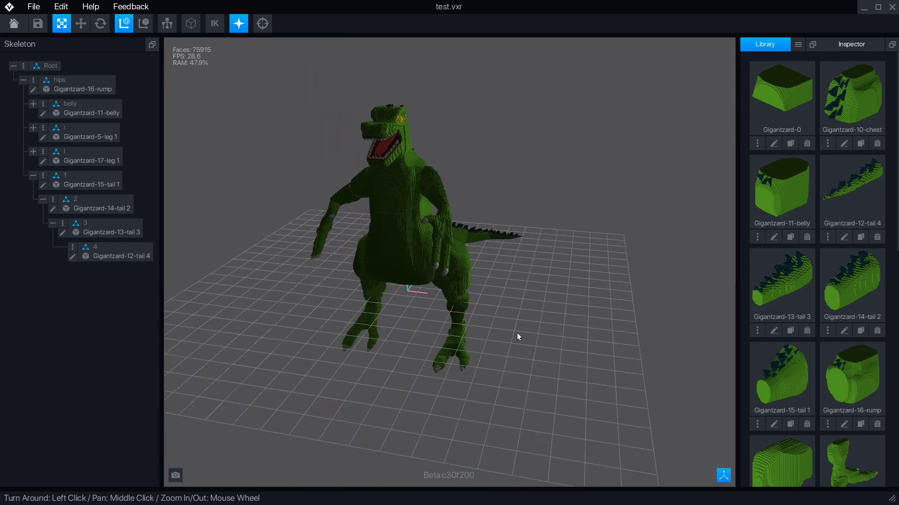
pyautogui.moveTo(450, 366)
pyautogui.mouseDown()
pyautogui.moveTo(436, 380)
pyautogui.moveTo(402, 277)
pyautogui.mouseUp()
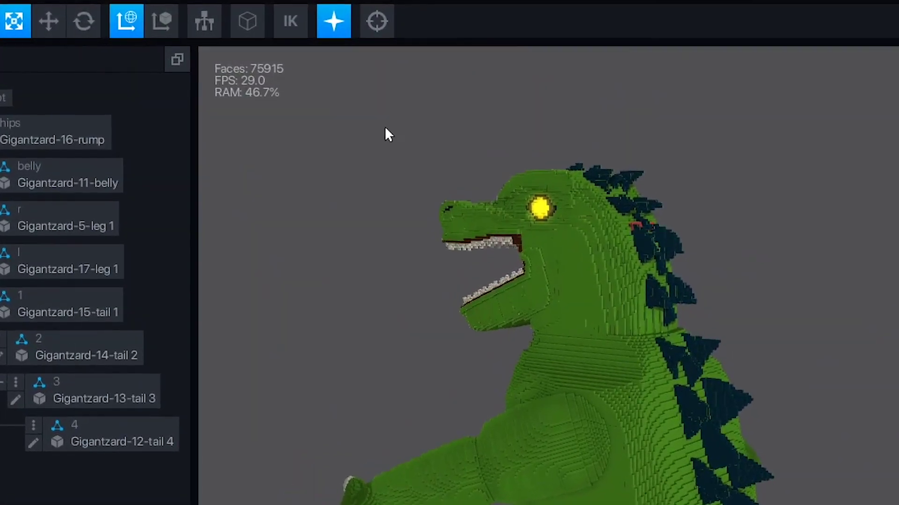
pyautogui.click(609, 311)
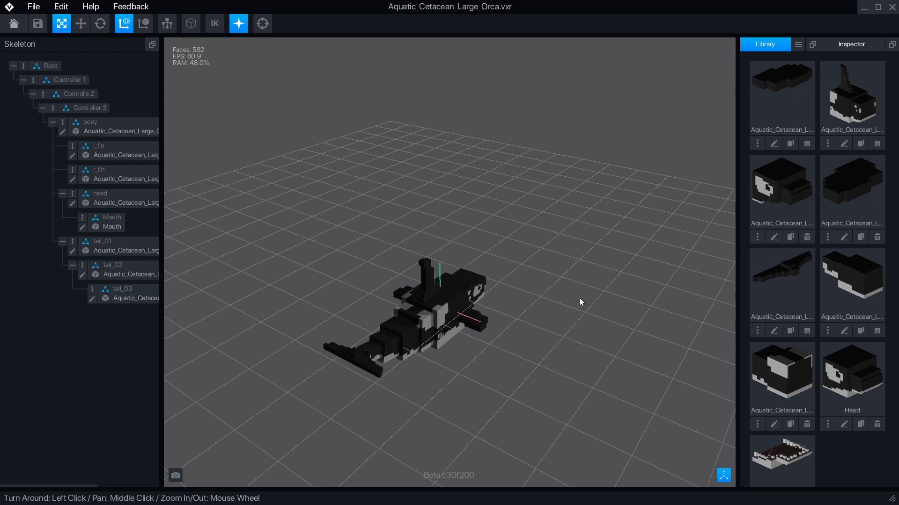
pyautogui.scroll(5, 420, 316)
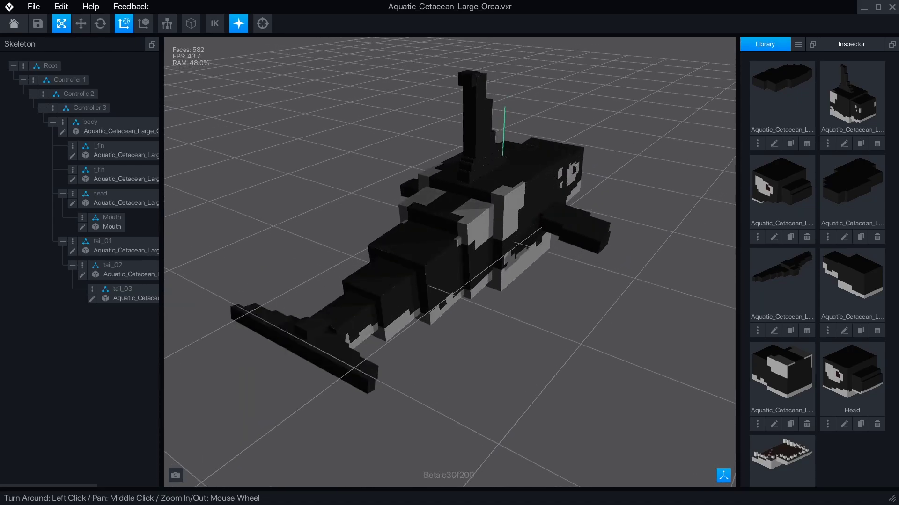
# Orbit and zoom around the orca, briefly opening and dismissing the l_fin node options
pyautogui.moveTo(540, 245); pyautogui.dragTo(158, 148)
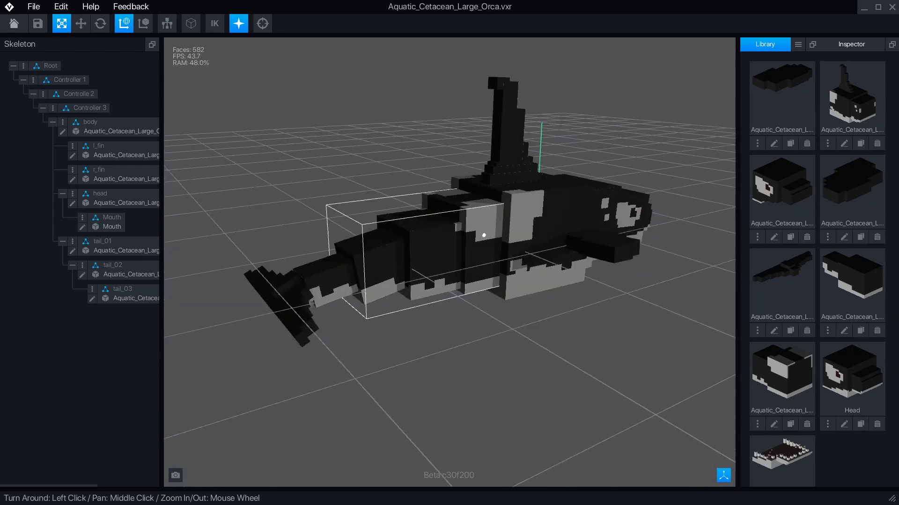
pyautogui.click(73, 146)
pyautogui.click(433, 341)
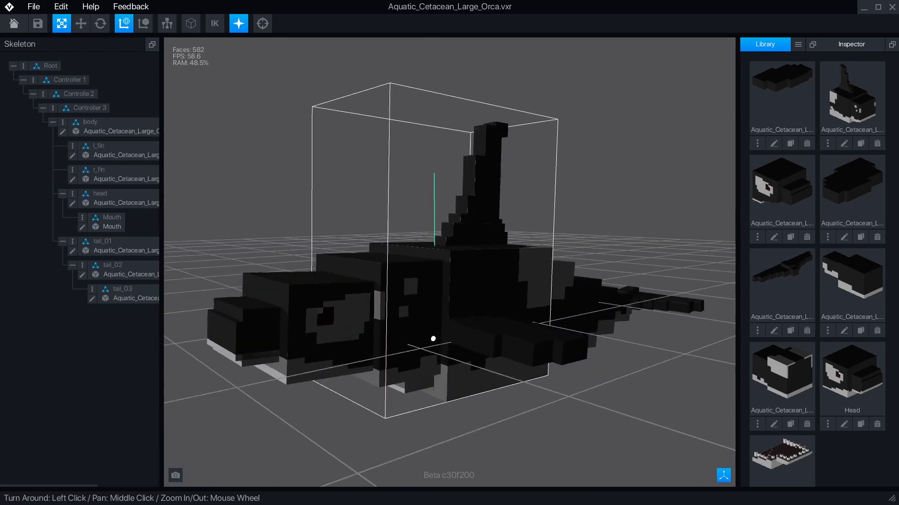
pyautogui.moveTo(433, 341)
pyautogui.mouseDown()
pyautogui.moveTo(442, 336)
pyautogui.moveTo(553, 393)
pyautogui.mouseUp()
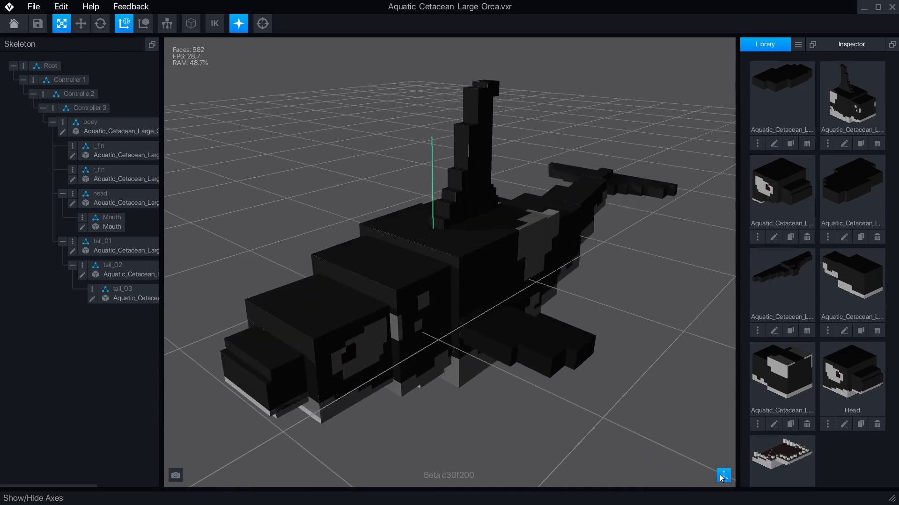
pyautogui.moveTo(540, 451)
pyautogui.mouseDown()
pyautogui.moveTo(442, 337)
pyautogui.moveTo(393, 316)
pyautogui.mouseUp()
pyautogui.scroll(5, 441, 337)
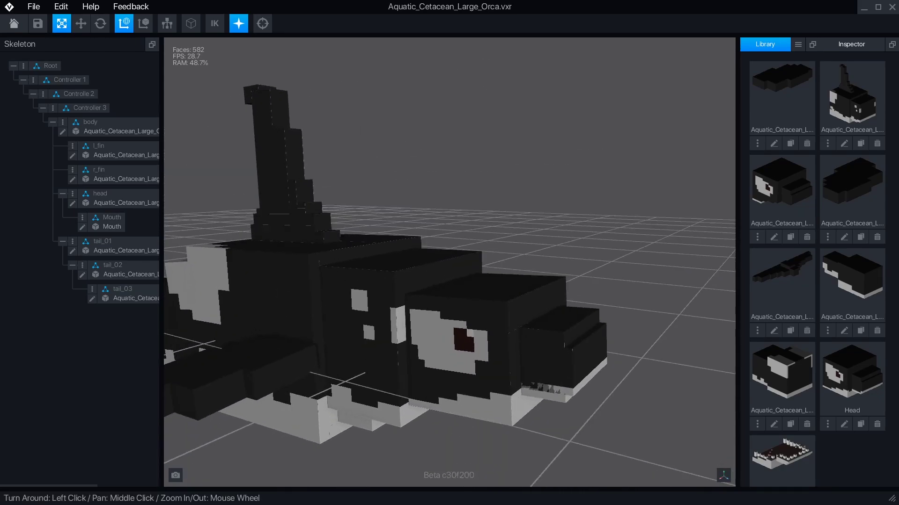
pyautogui.scroll(-5, 494, 438)
pyautogui.moveTo(493, 437)
pyautogui.mouseDown()
pyautogui.moveTo(524, 425)
pyautogui.moveTo(667, 422)
pyautogui.moveTo(572, 373)
pyautogui.mouseUp()
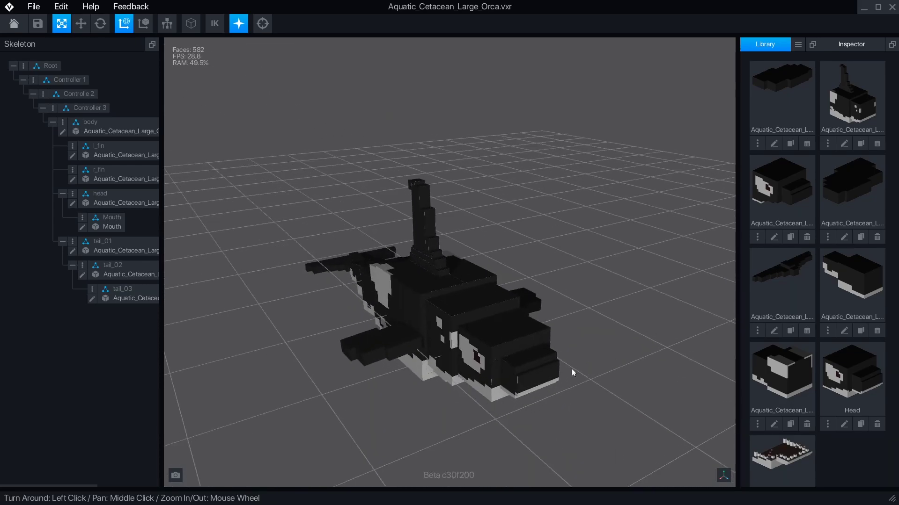